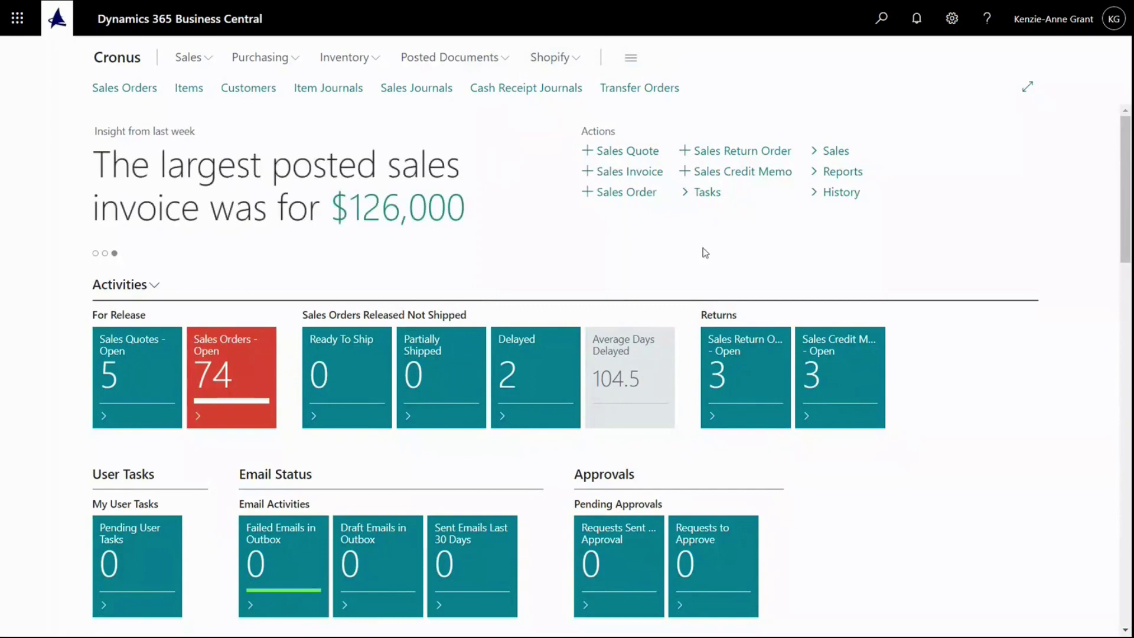
- Create a new sales order and choose Trey Research as its customer
left_click(615, 201)
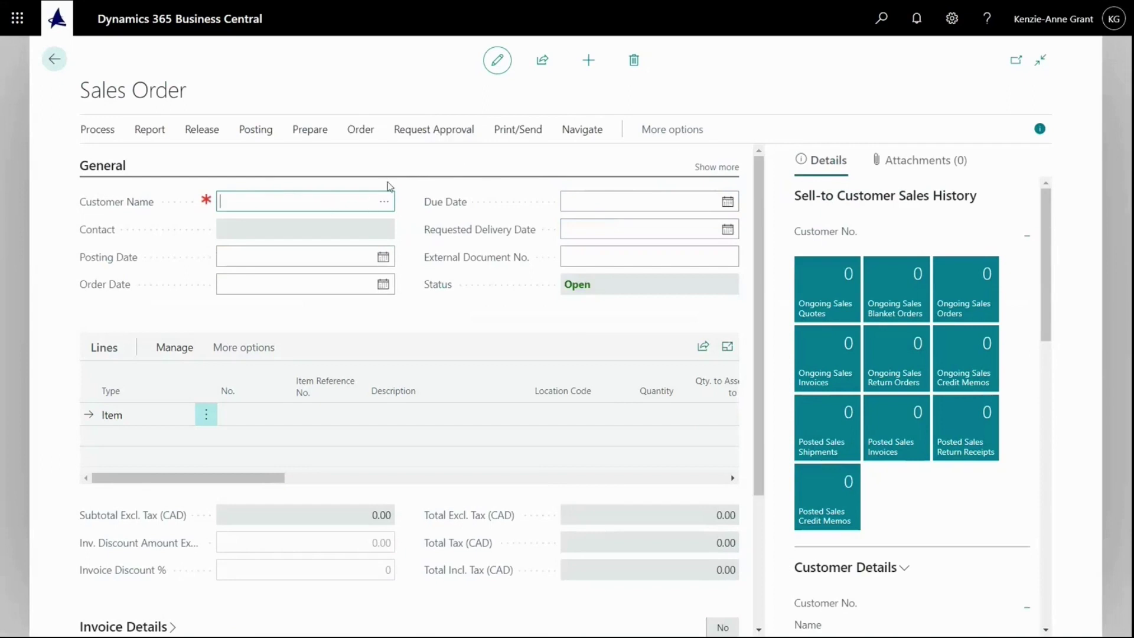
left_click(384, 204)
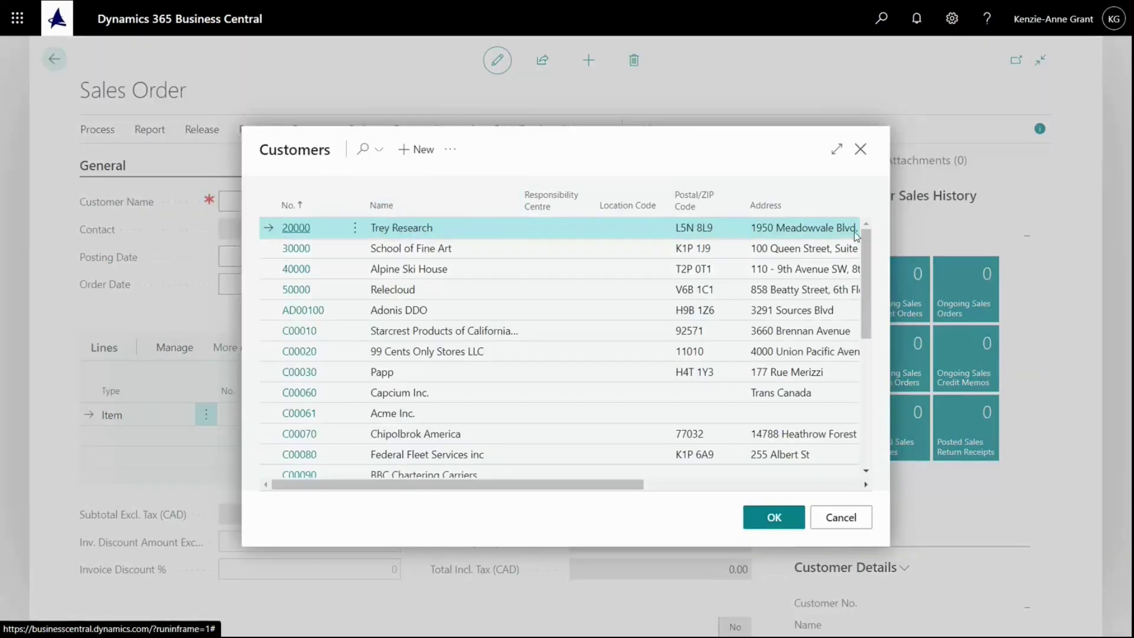
mouse_move(865, 243)
left_mouse_down()
mouse_move(887, 399)
mouse_move(867, 233)
left_mouse_up()
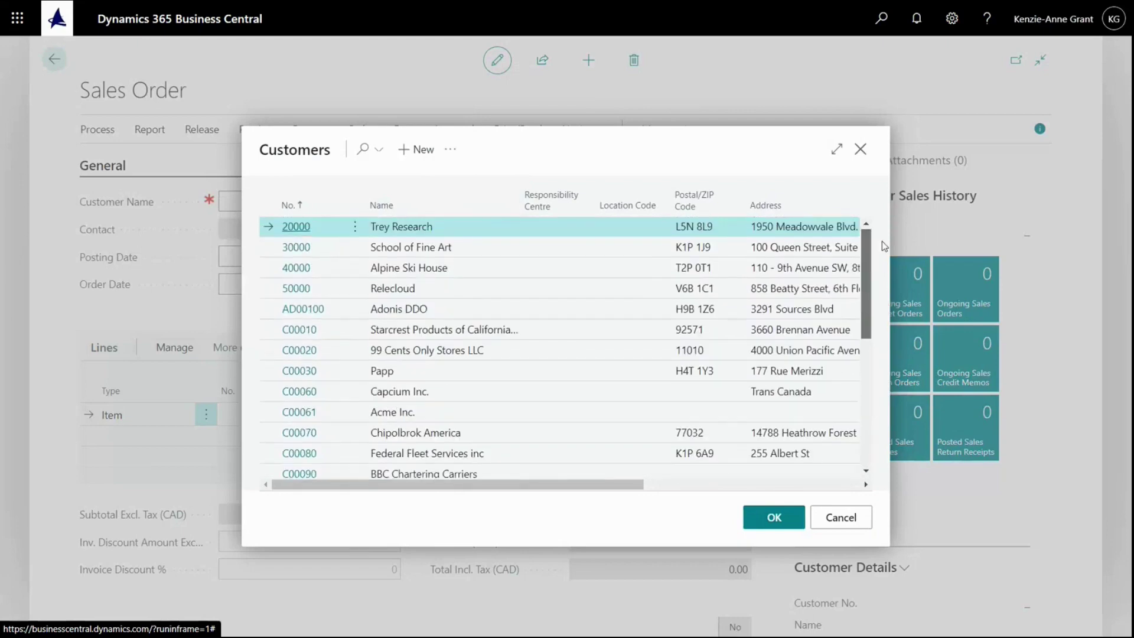
left_click(299, 228)
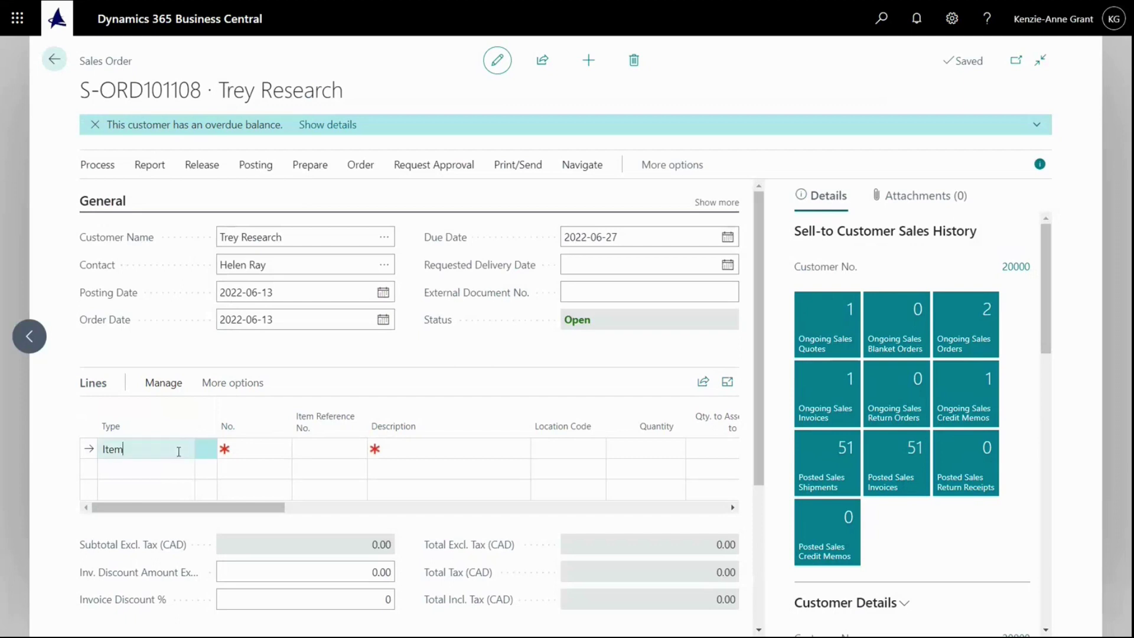
- Add an Item line for 00001 Goujon with quantity 25
left_click(186, 452)
left_click(184, 450)
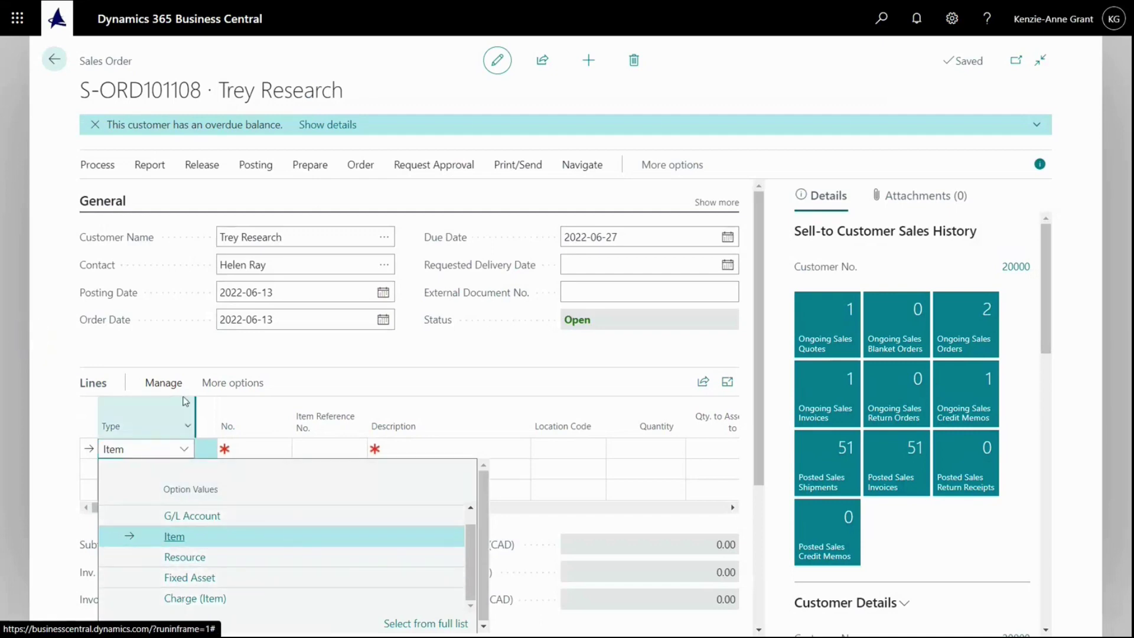
left_click(47, 468)
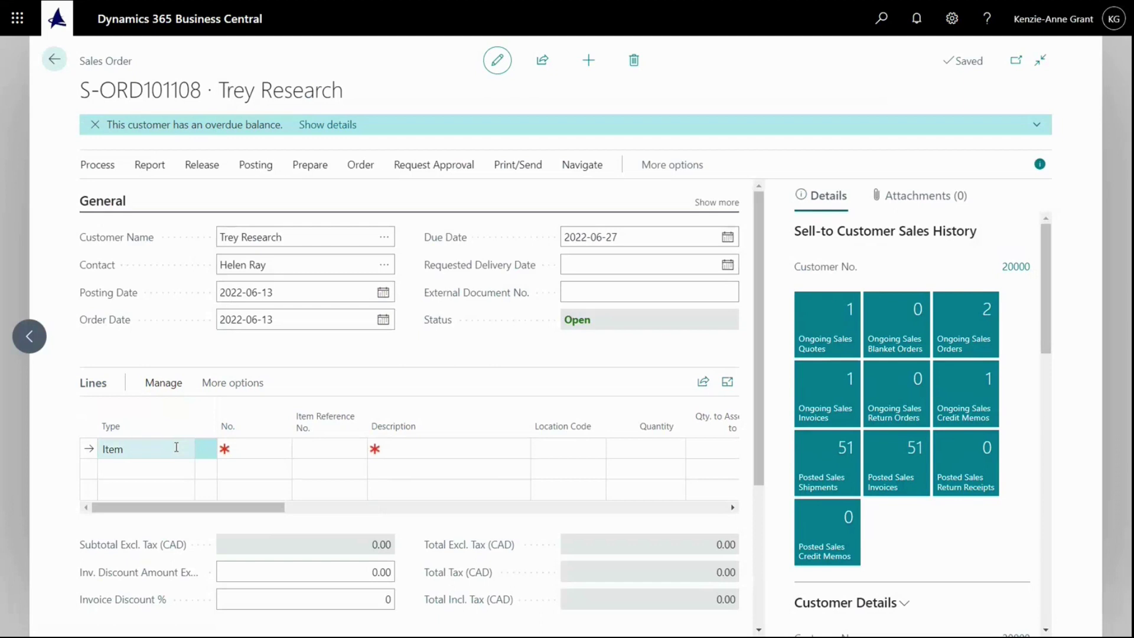
left_click(264, 452)
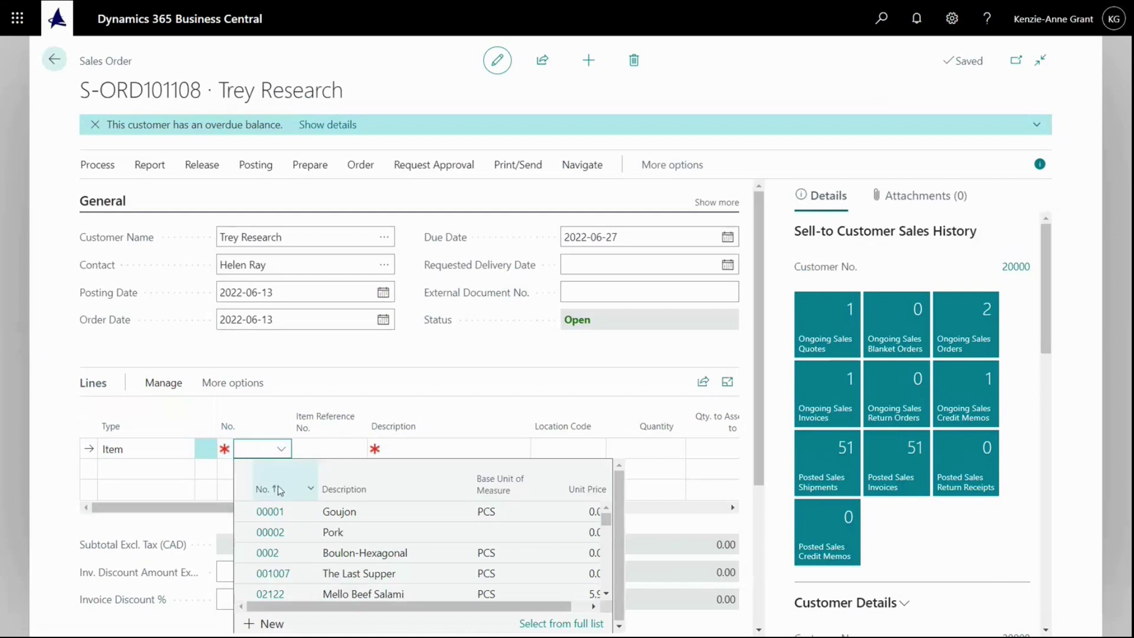
left_click(271, 512)
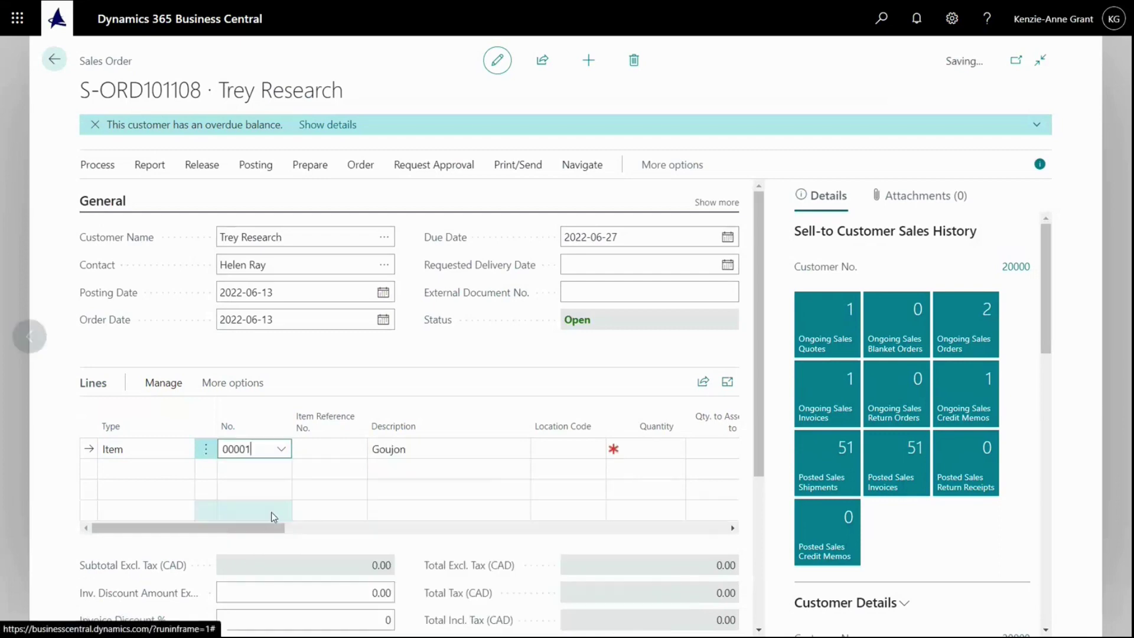
mouse_move(388, 408)
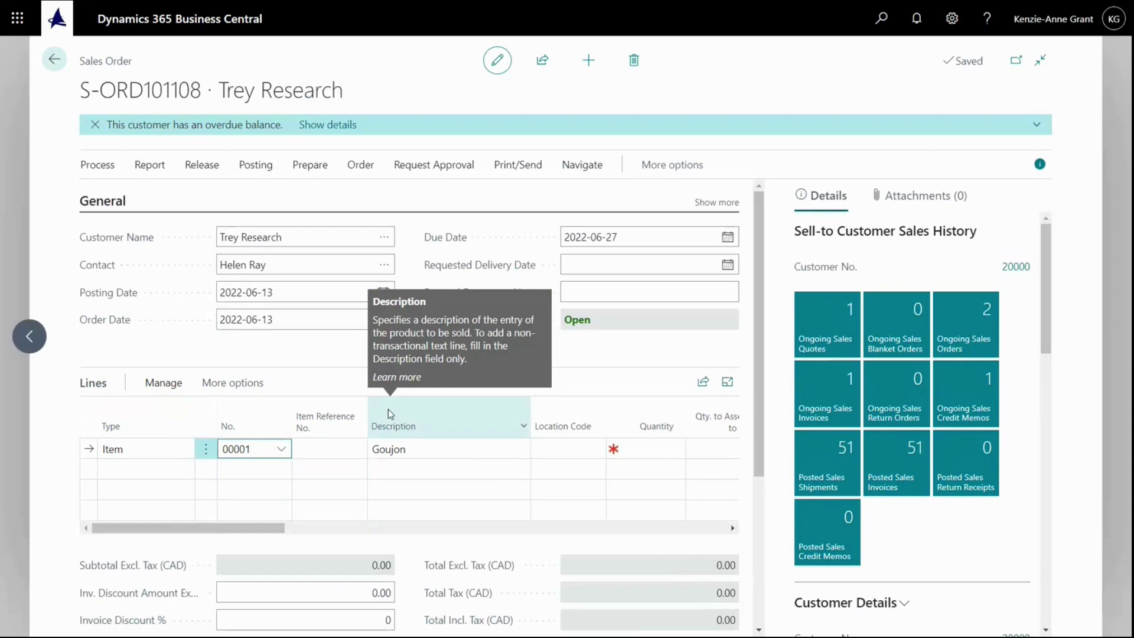
left_click(634, 451)
type("25")
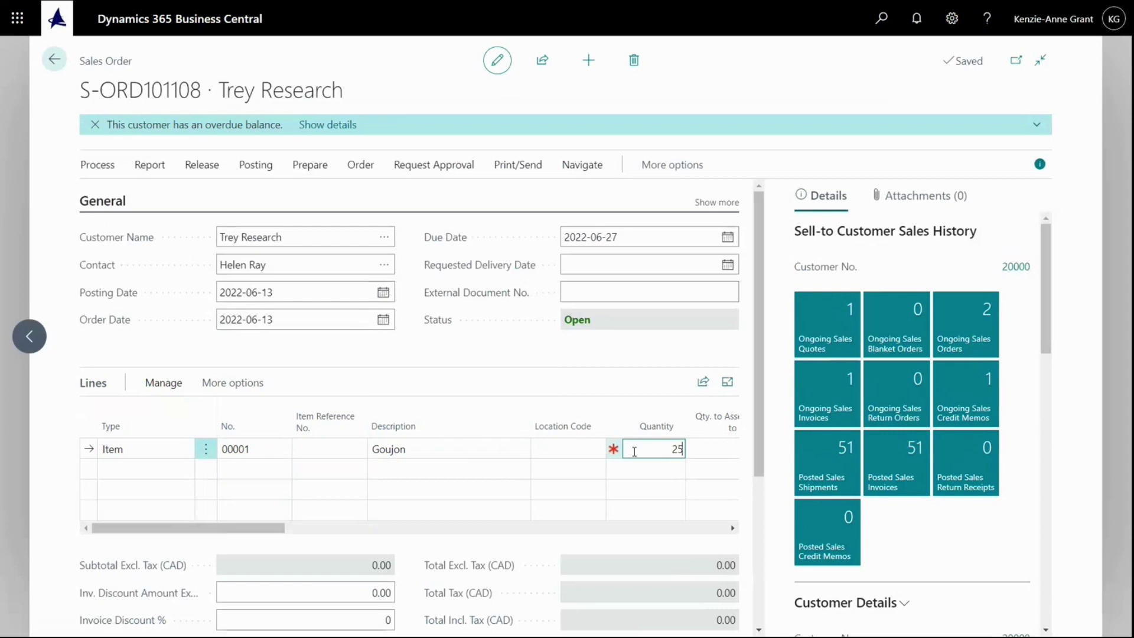
- Add a Resource line for LINDA (Linda Martin) with quantity 2
left_click(207, 473)
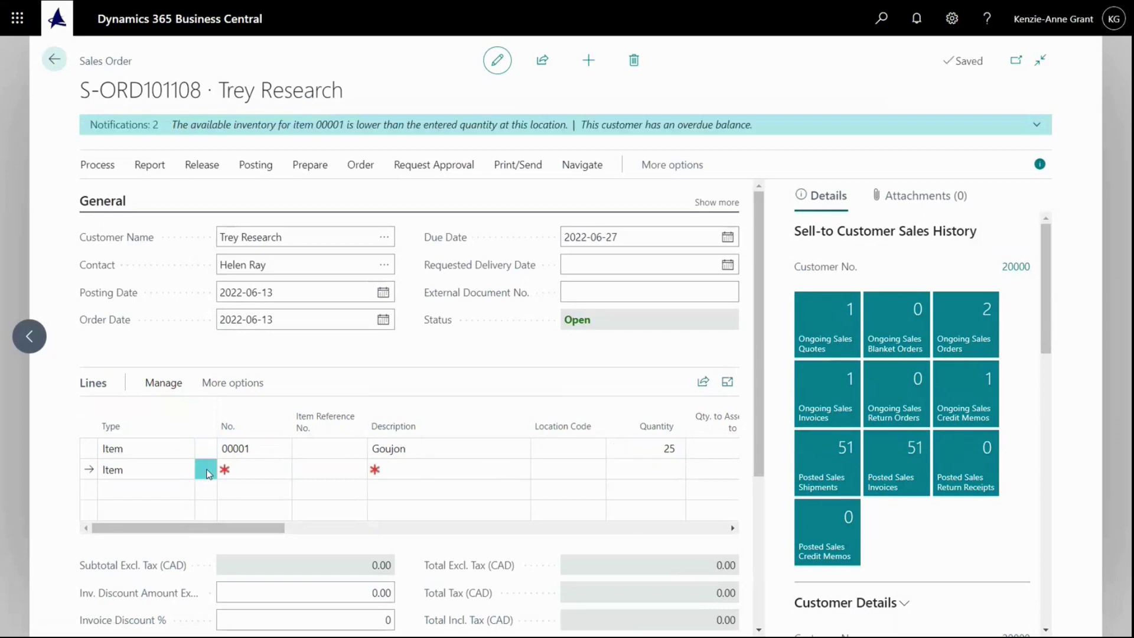
left_click(183, 471)
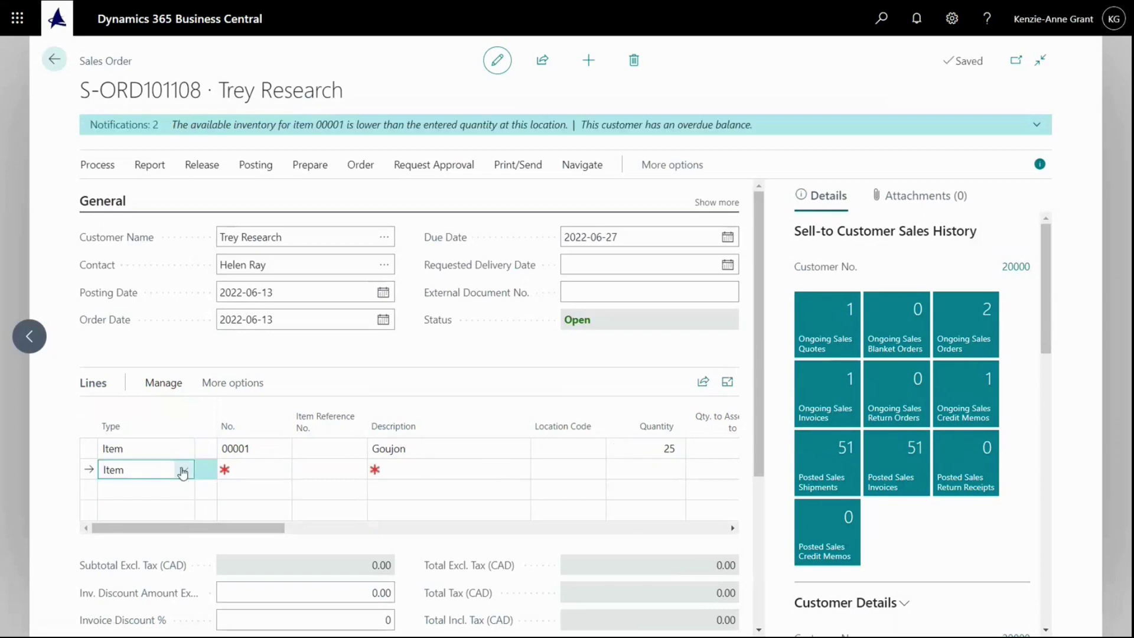
left_click(183, 472)
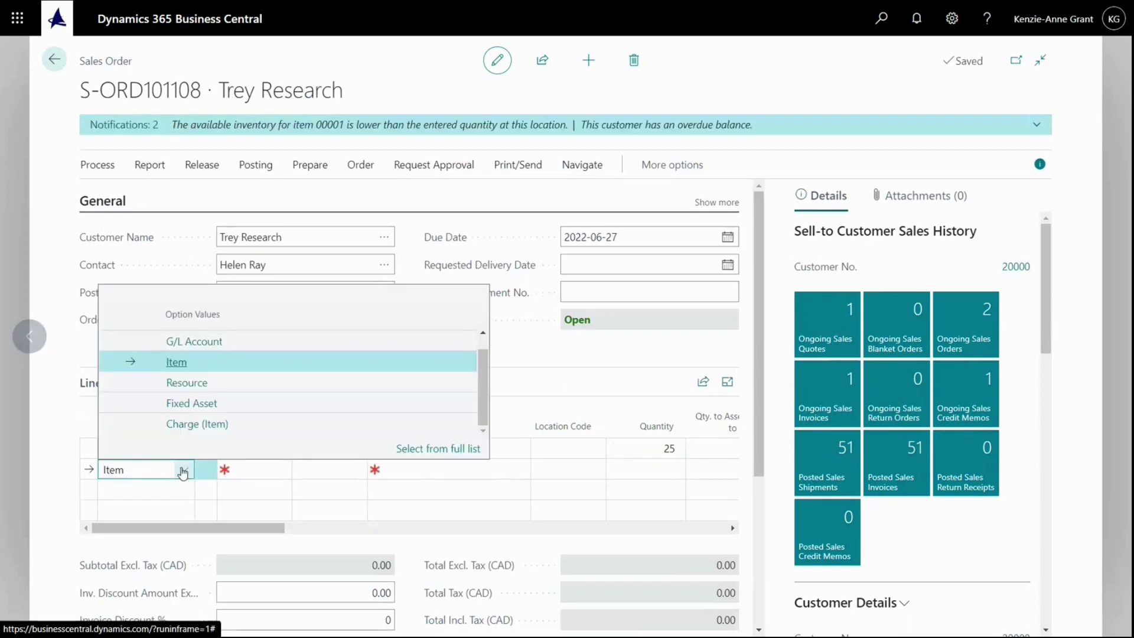
left_click(187, 383)
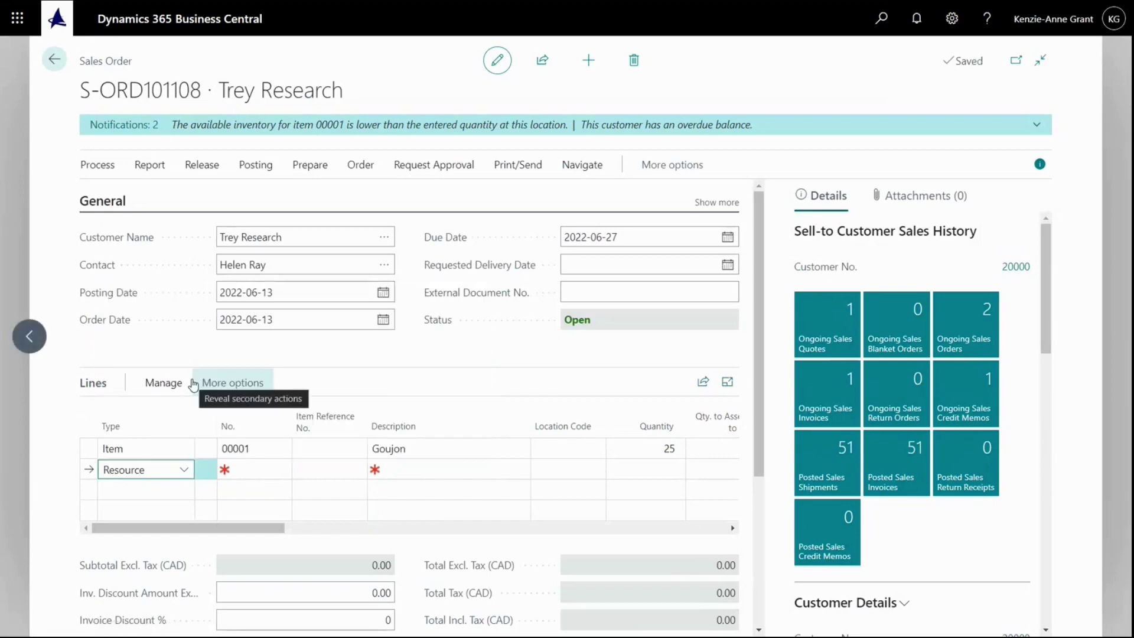
left_click(271, 472)
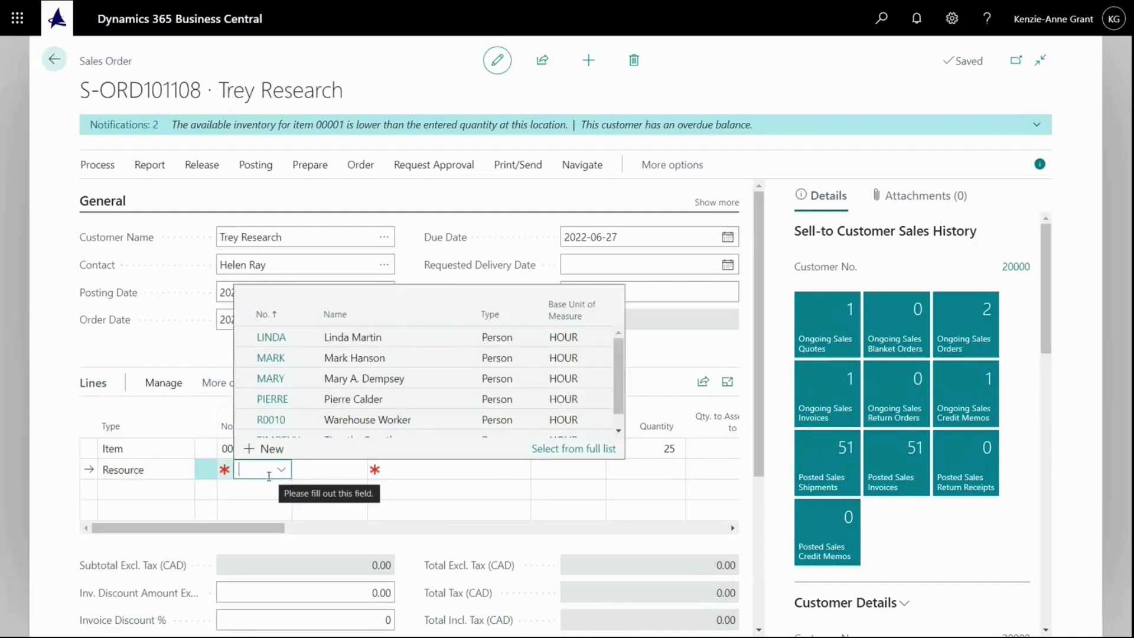
left_click(268, 342)
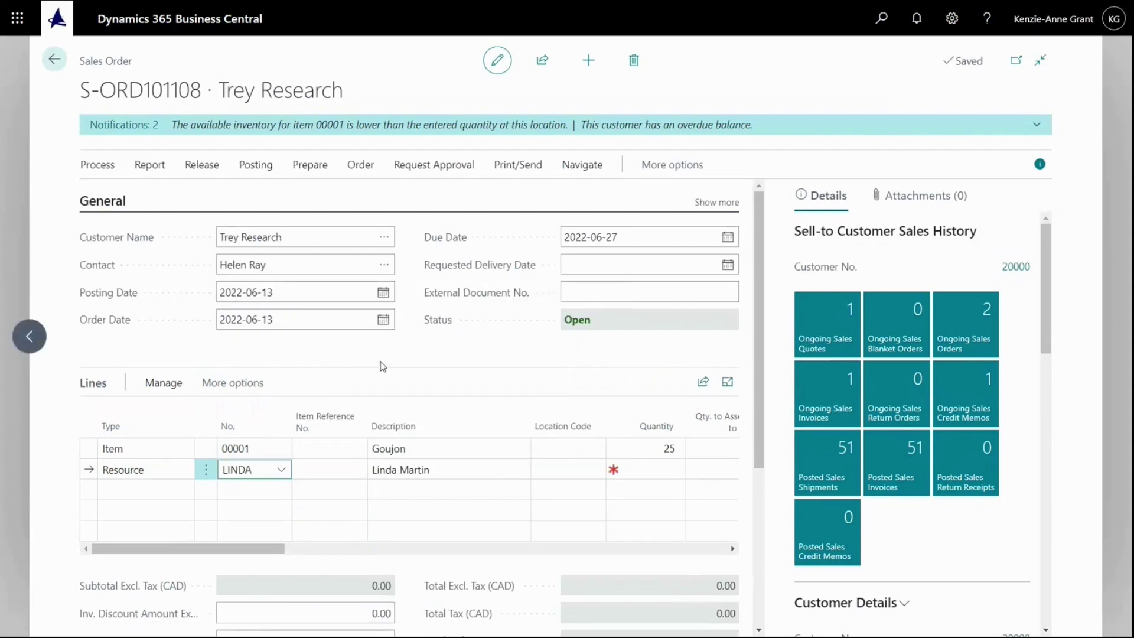
left_click(662, 468)
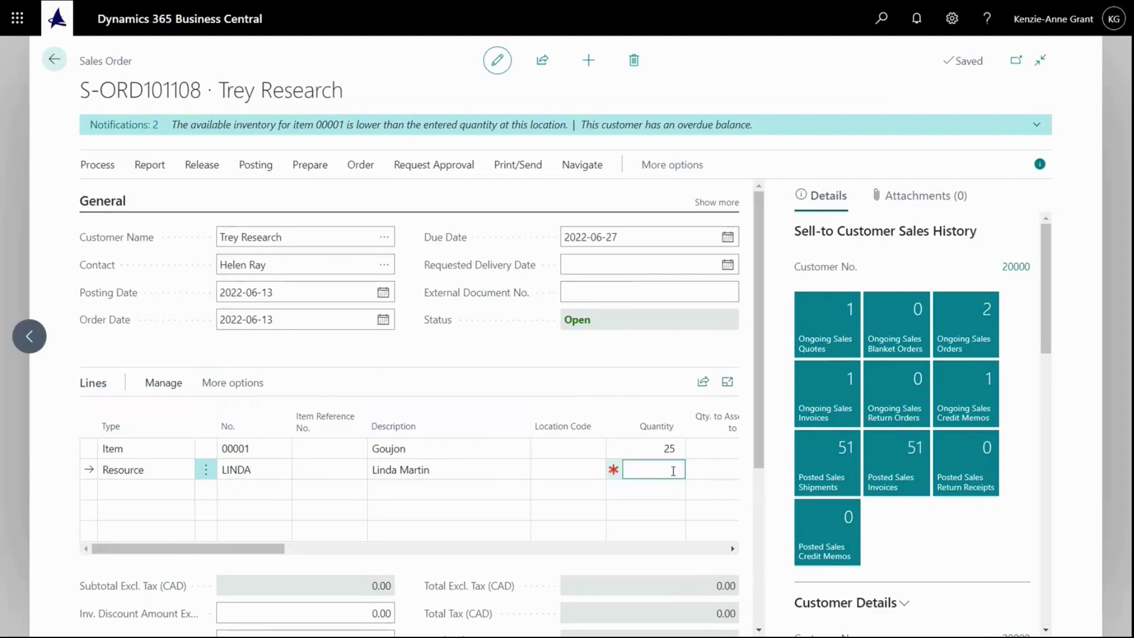
type("2")
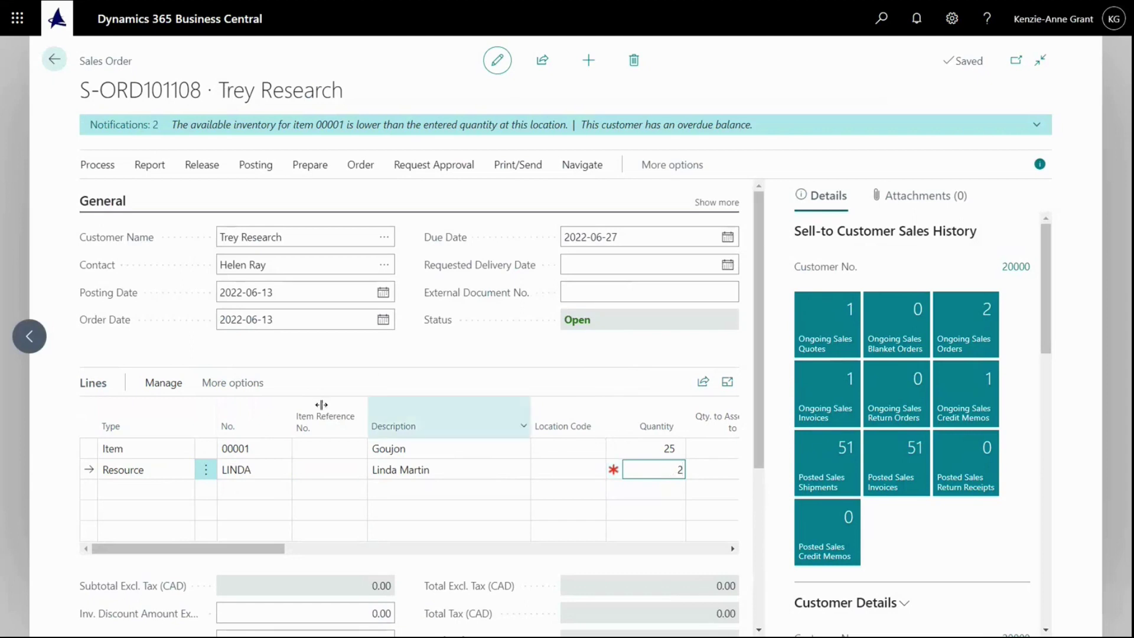
left_click(186, 490)
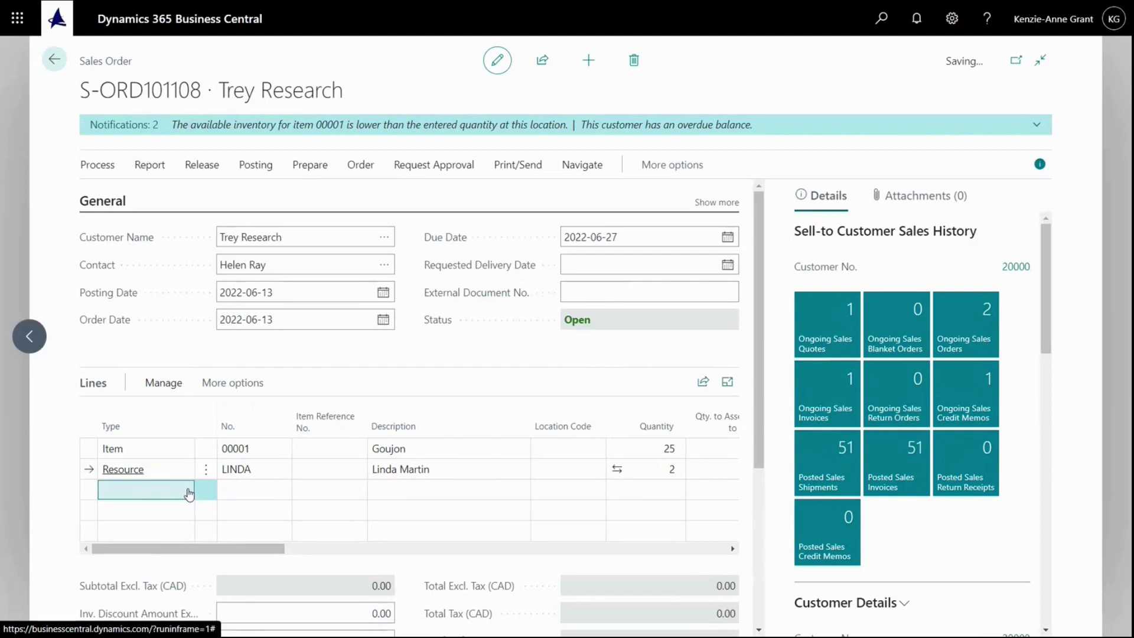
- Add a G/L Account line for 11200 Cash with quantity 120
left_click(186, 491)
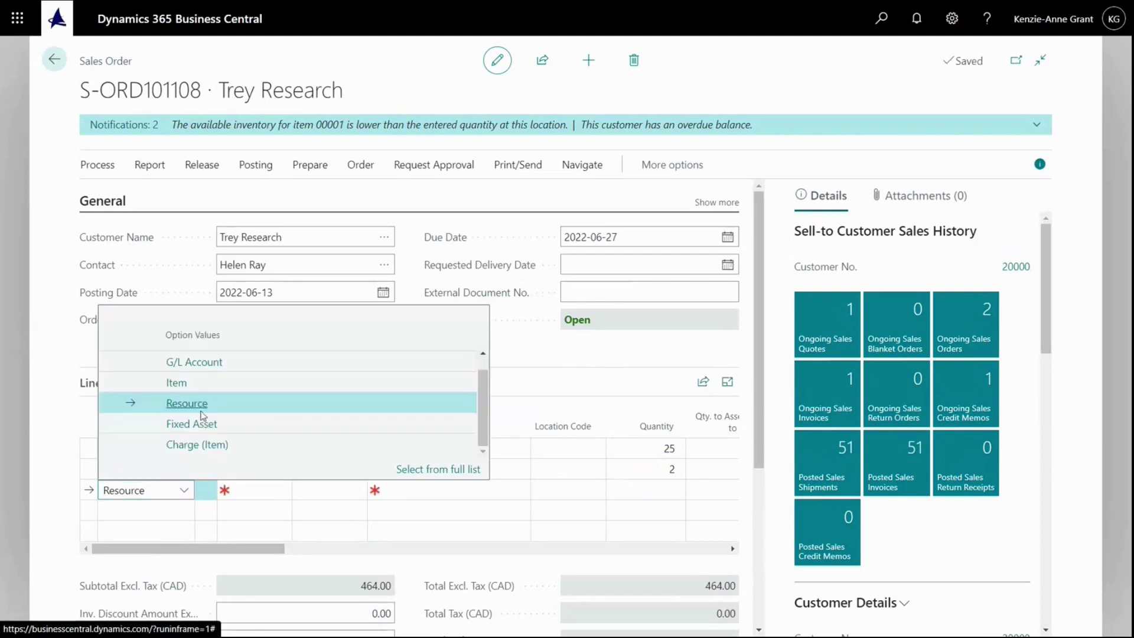
left_click(198, 362)
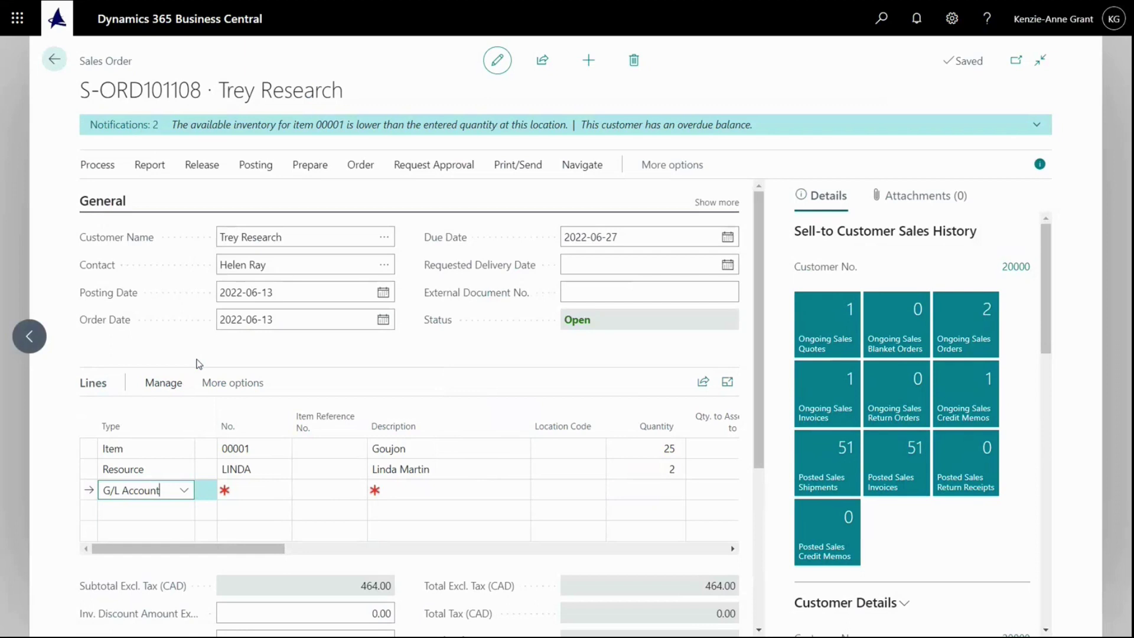
left_click(277, 498)
left_click(279, 496)
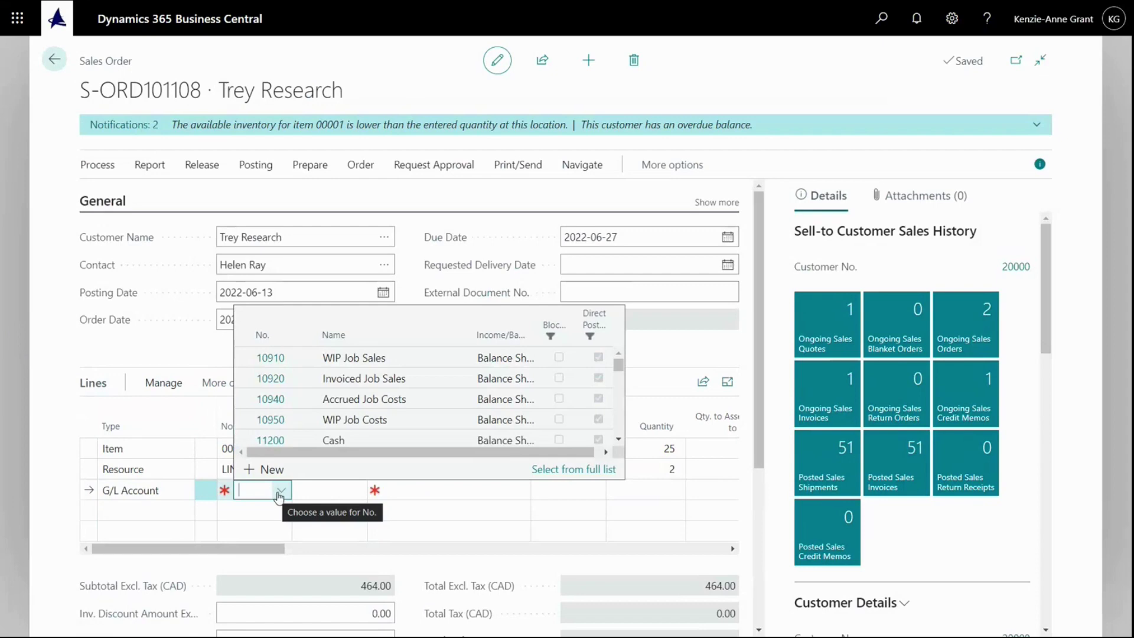
left_click(270, 440)
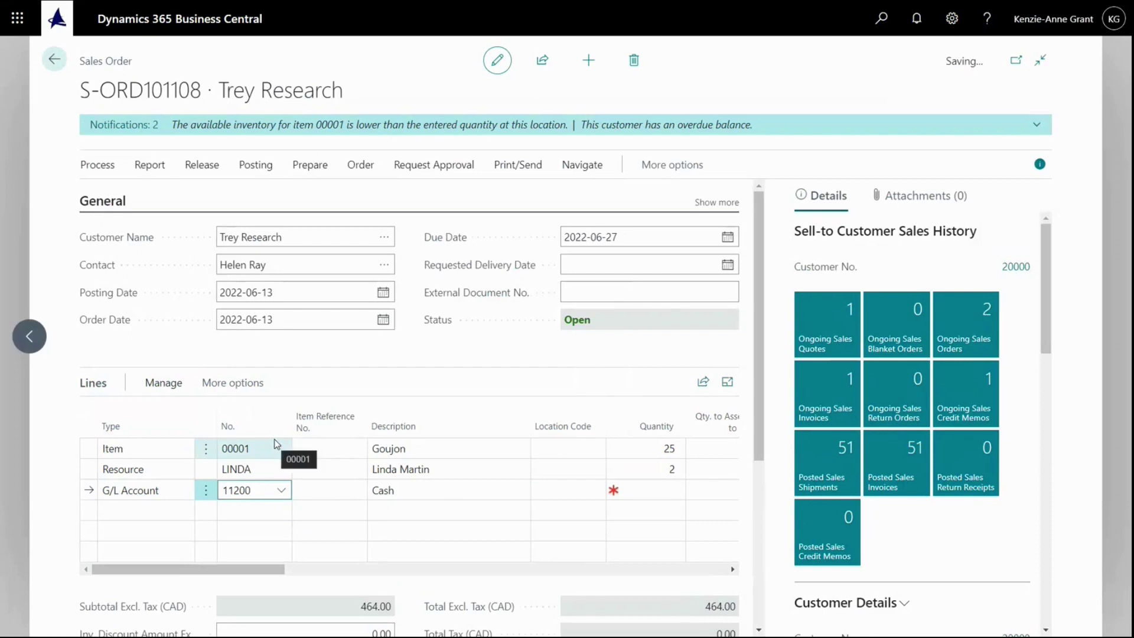
left_click(652, 489)
type("12")
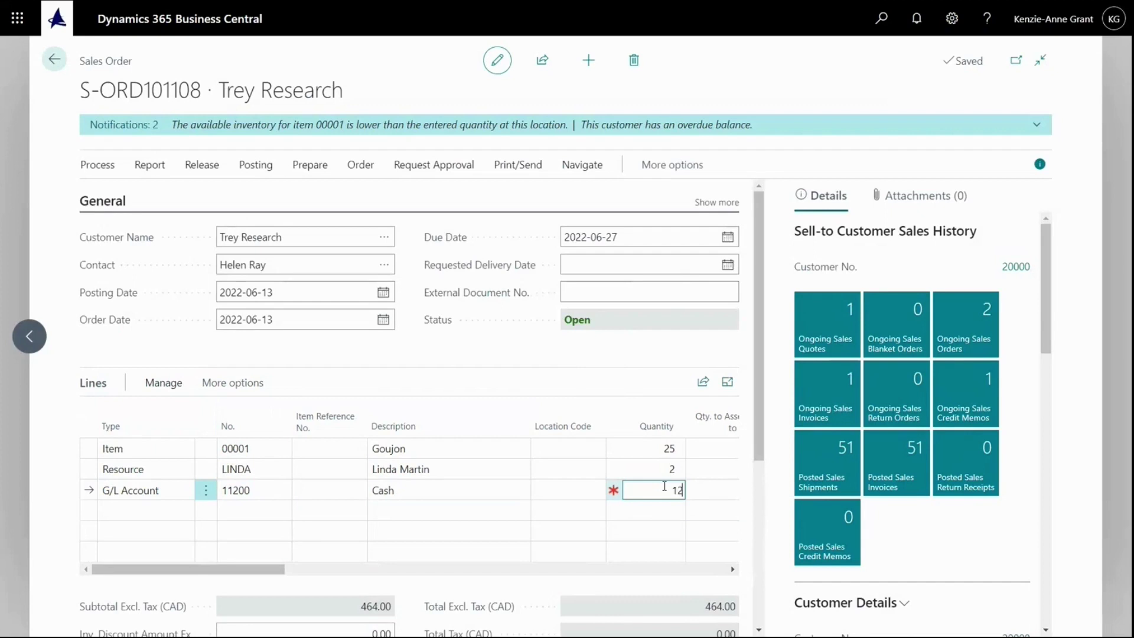
type("00")
key("BackSpace")
- Run and confirm Calculate Invoice Discount, leaving a 464.00 CAD subtotal excluding tax
left_click(660, 168)
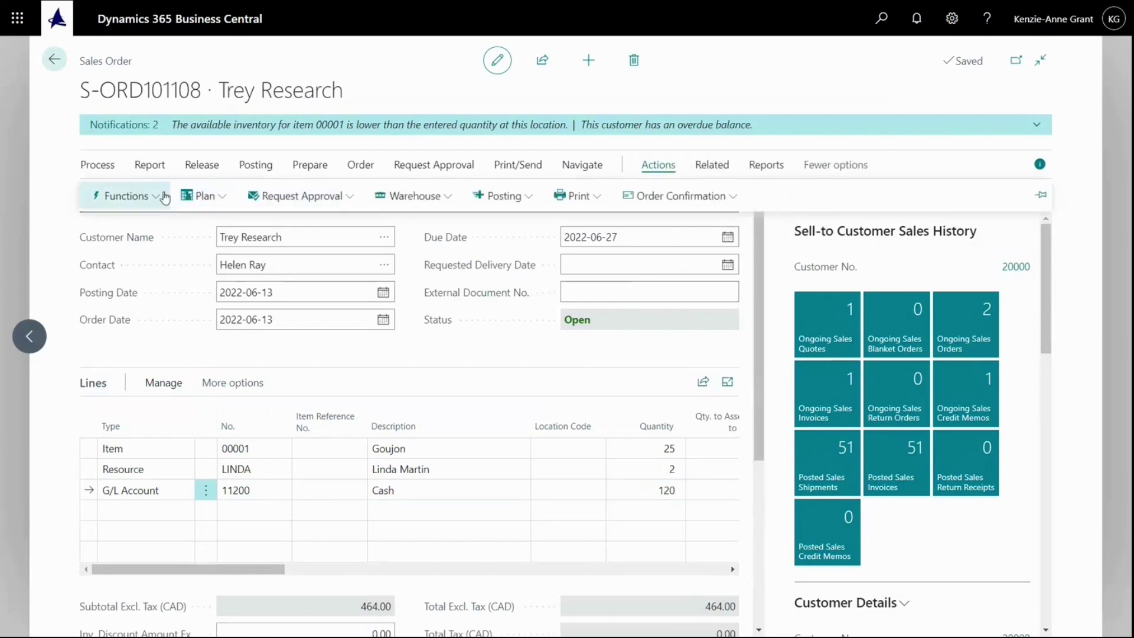
left_click(158, 198)
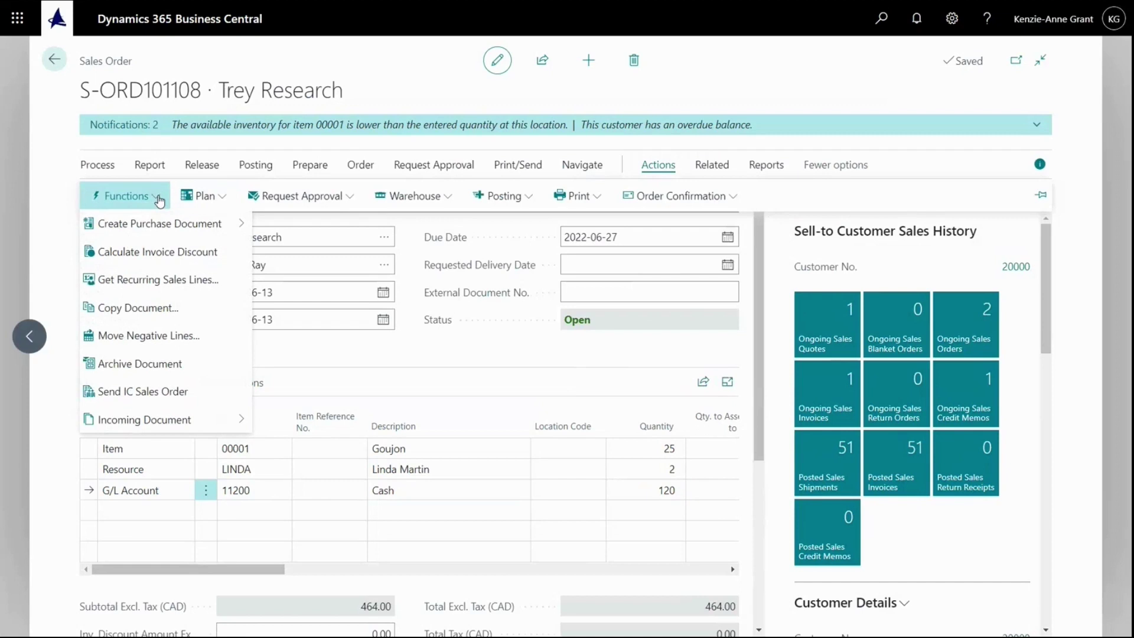
left_click(154, 255)
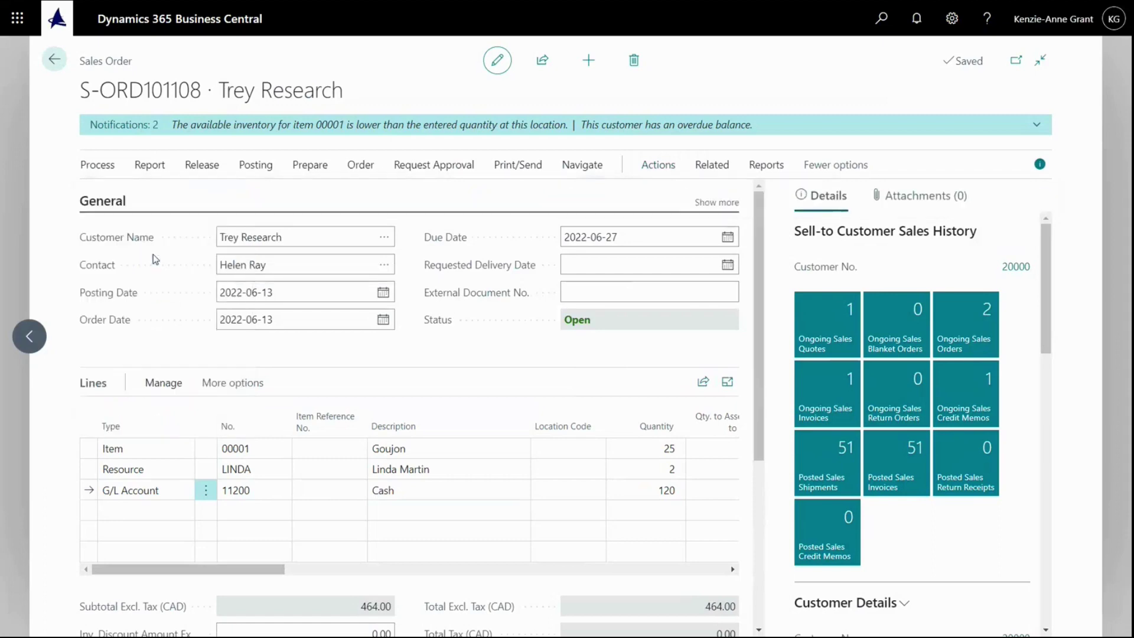
left_click(631, 380)
- Preview the Sales - Confirmation report for order S-ORD101108
left_click(525, 168)
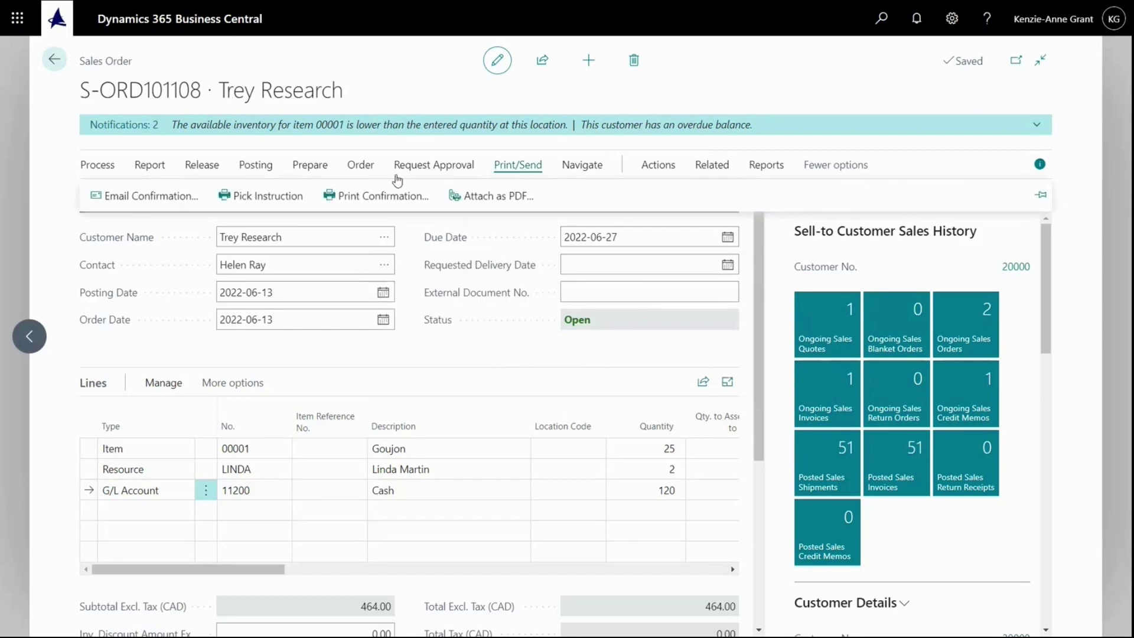
left_click(360, 200)
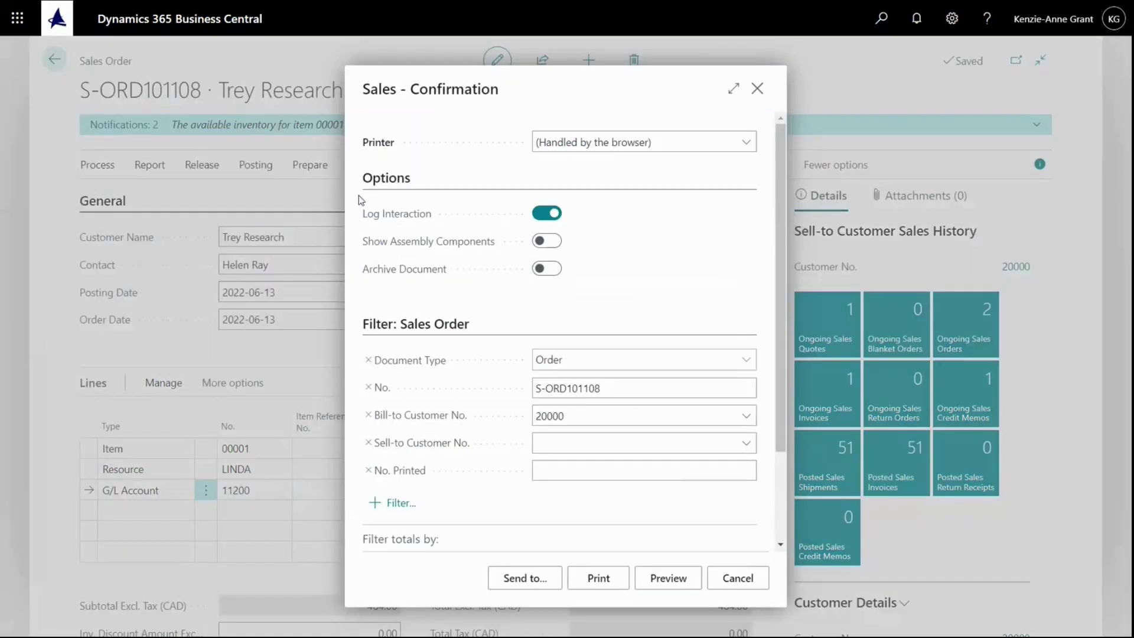
left_click(659, 580)
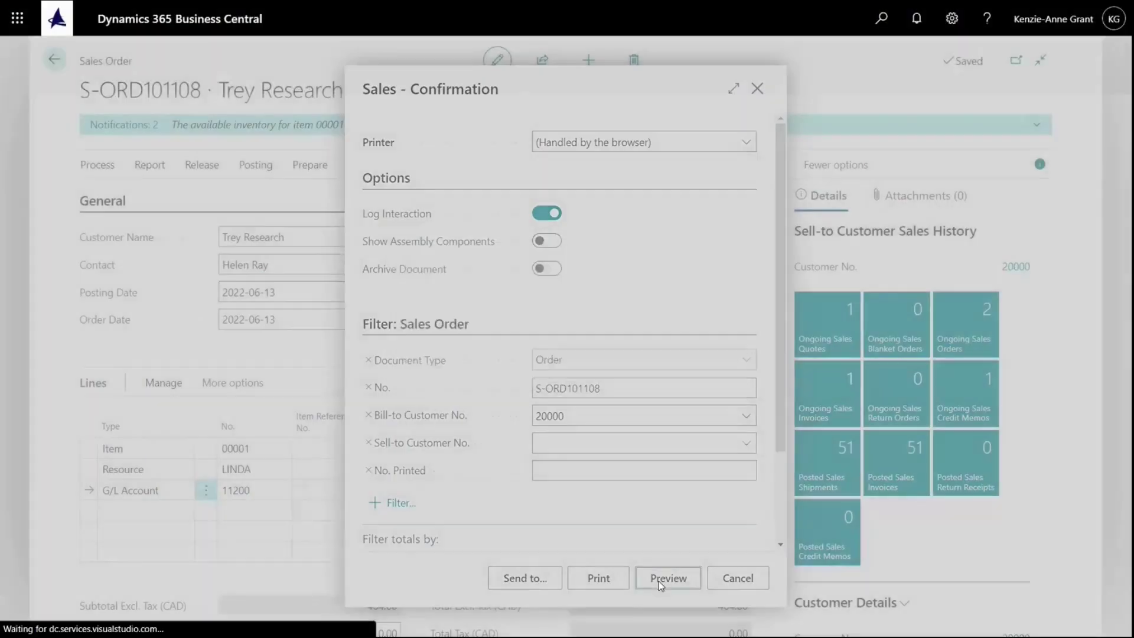